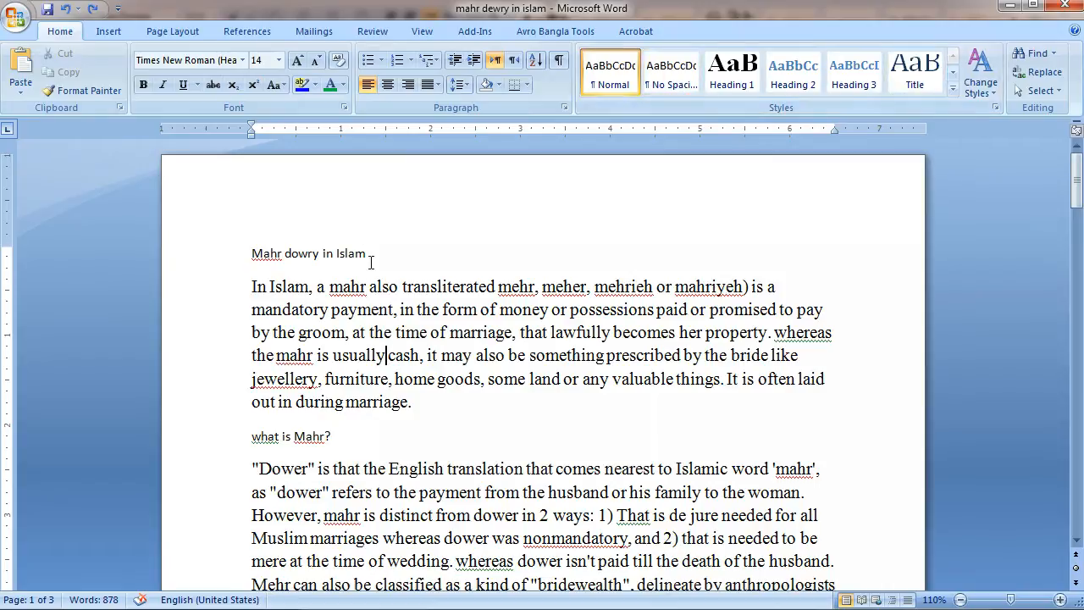
Apply the Title style to the "Mahr dowry in Islam" line at the start of the document.
{"action": "left_click_drag", "start_coordinate": [373, 254], "coordinate": [256, 254]}
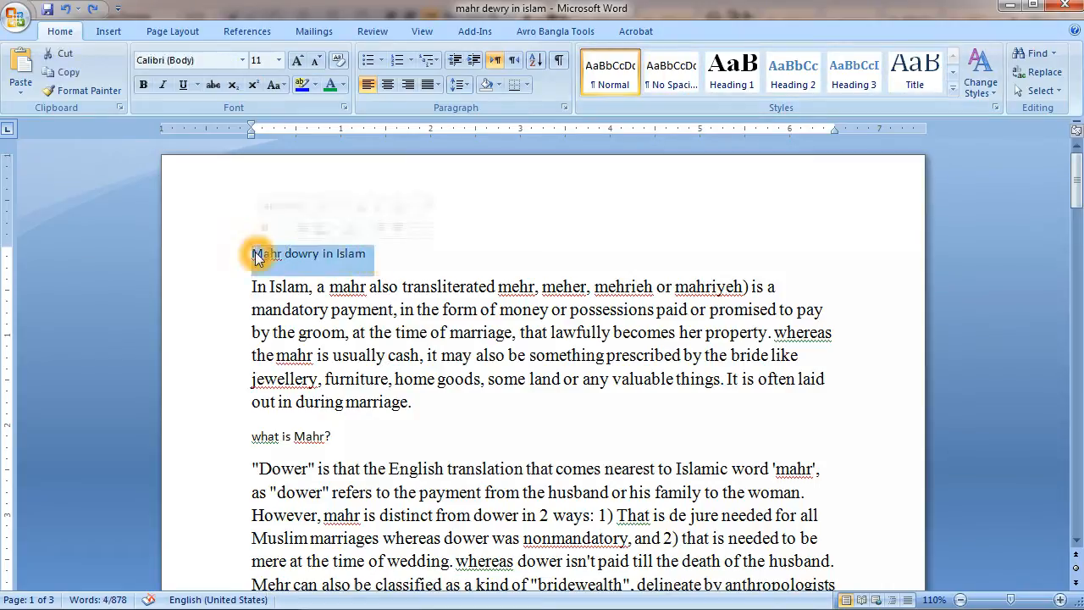
{"action": "left_click", "coordinate": [412, 407]}
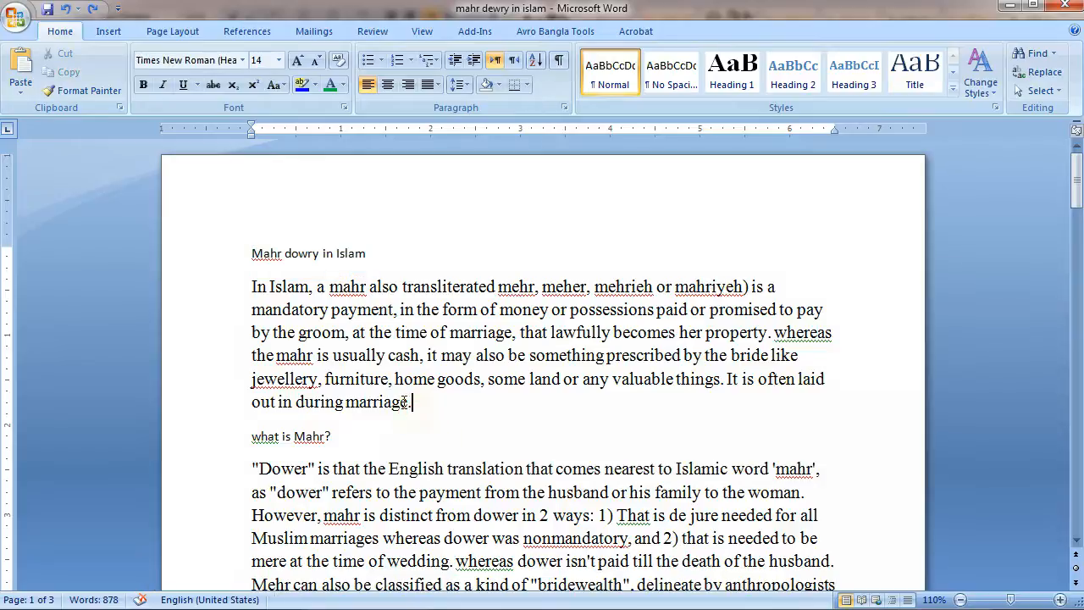
{"action": "left_click_drag", "start_coordinate": [253, 253], "coordinate": [375, 254]}
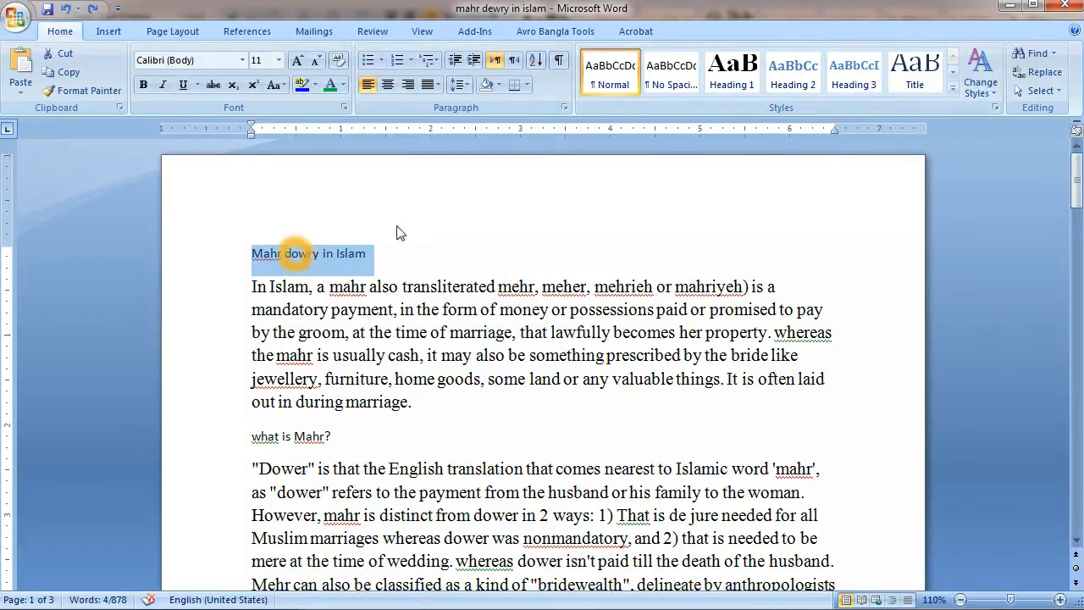
{"action": "left_click", "coordinate": [730, 73]}
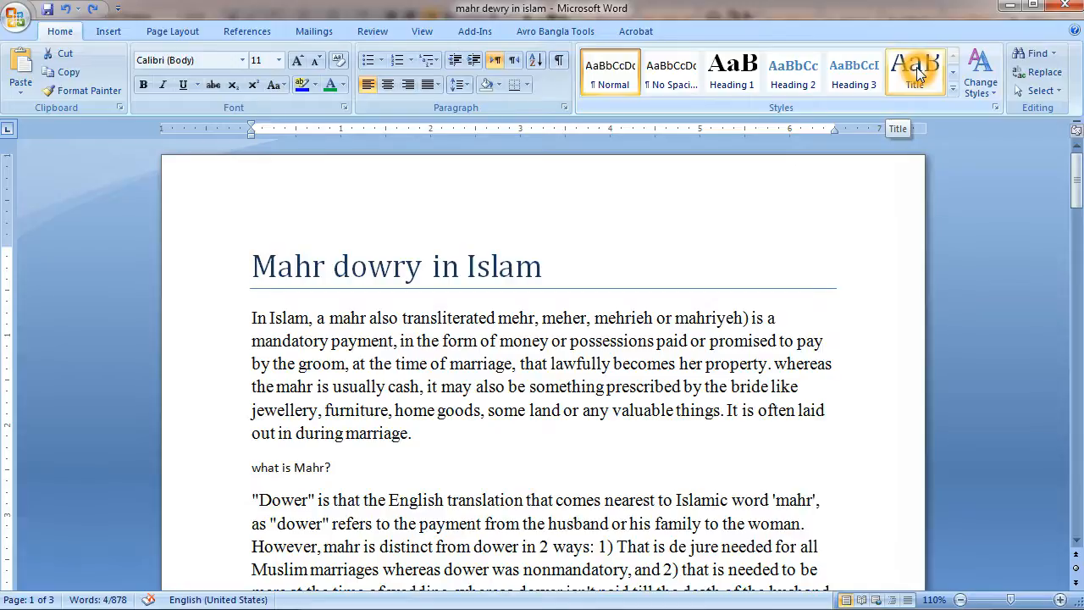
{"action": "left_click", "coordinate": [917, 73]}
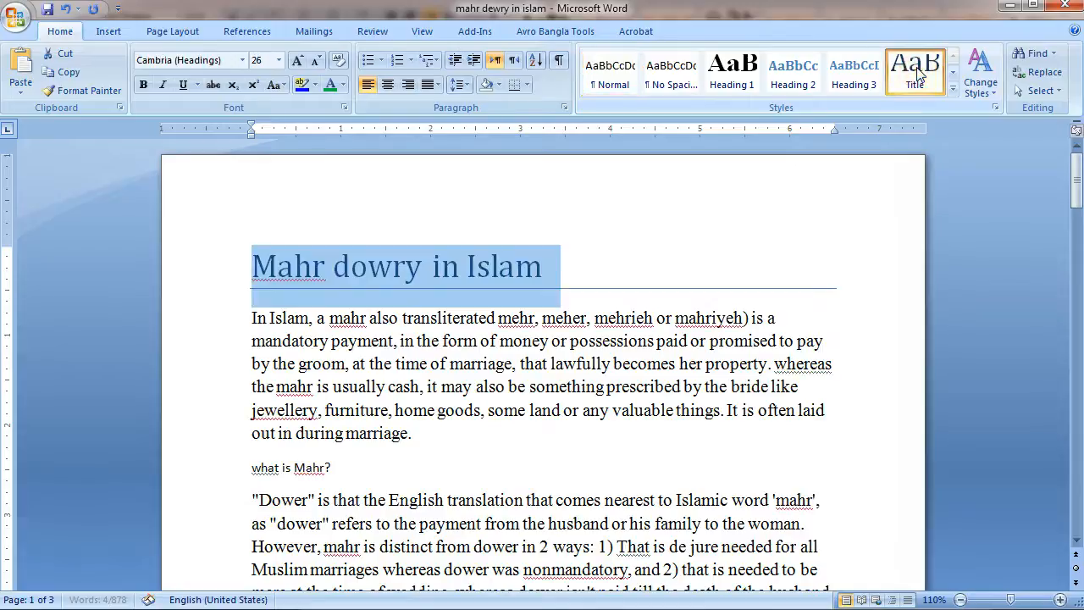
{"action": "left_click", "coordinate": [392, 434]}
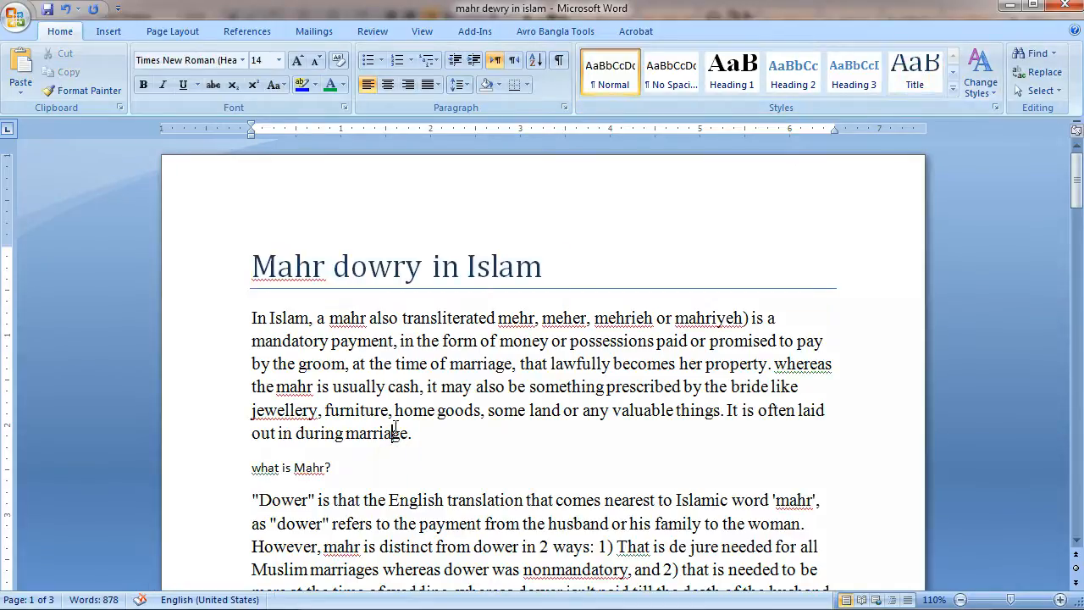
Format the "what is Mahr?" line with the Heading 2 style.
{"action": "left_click_drag", "start_coordinate": [251, 468], "coordinate": [346, 473]}
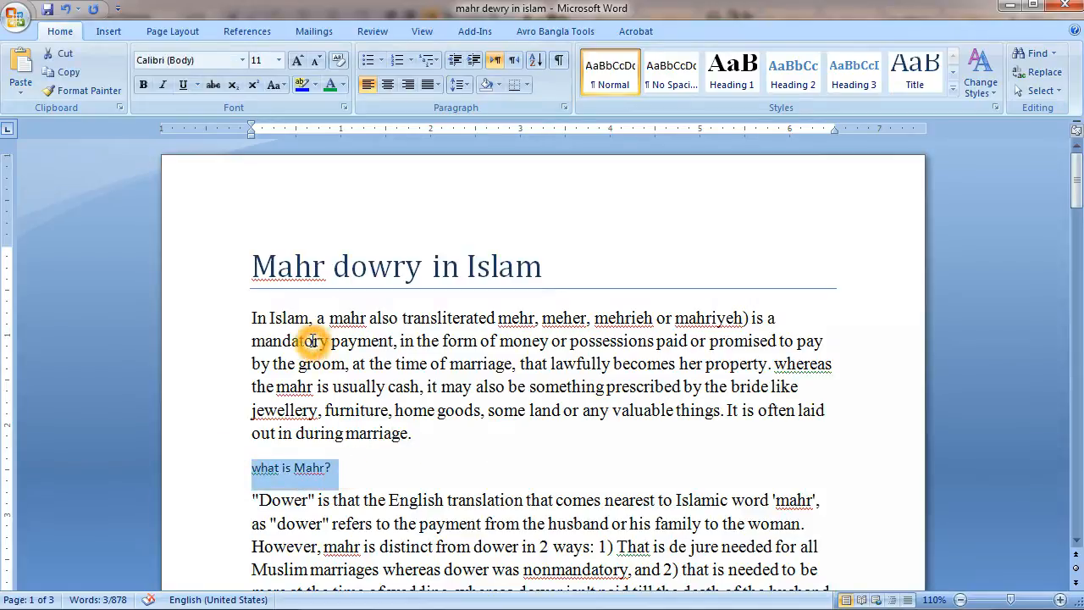
{"action": "left_click", "coordinate": [797, 75]}
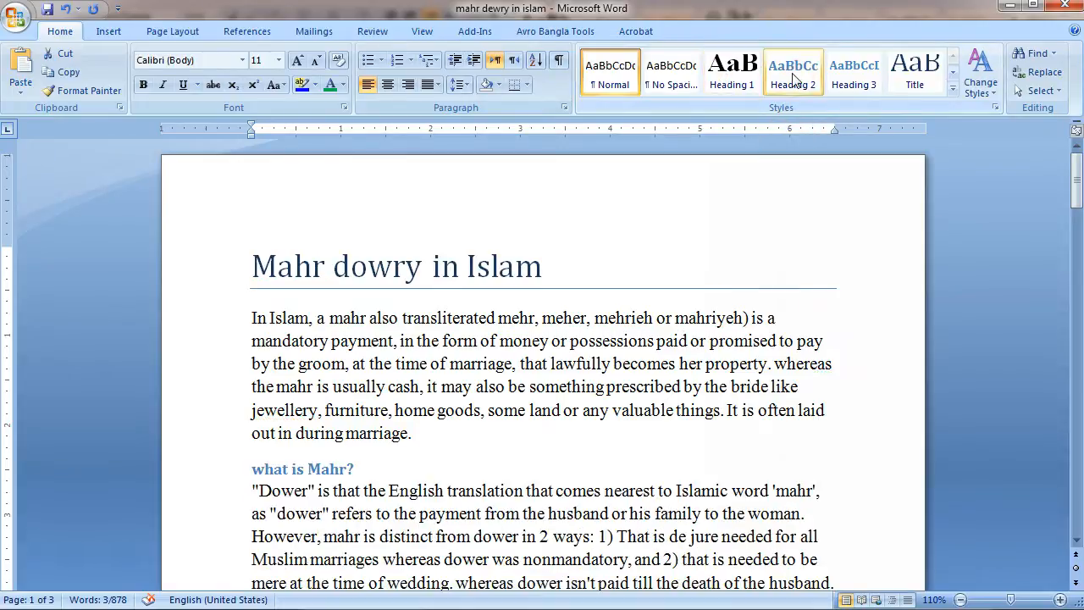
{"action": "left_click", "coordinate": [794, 78]}
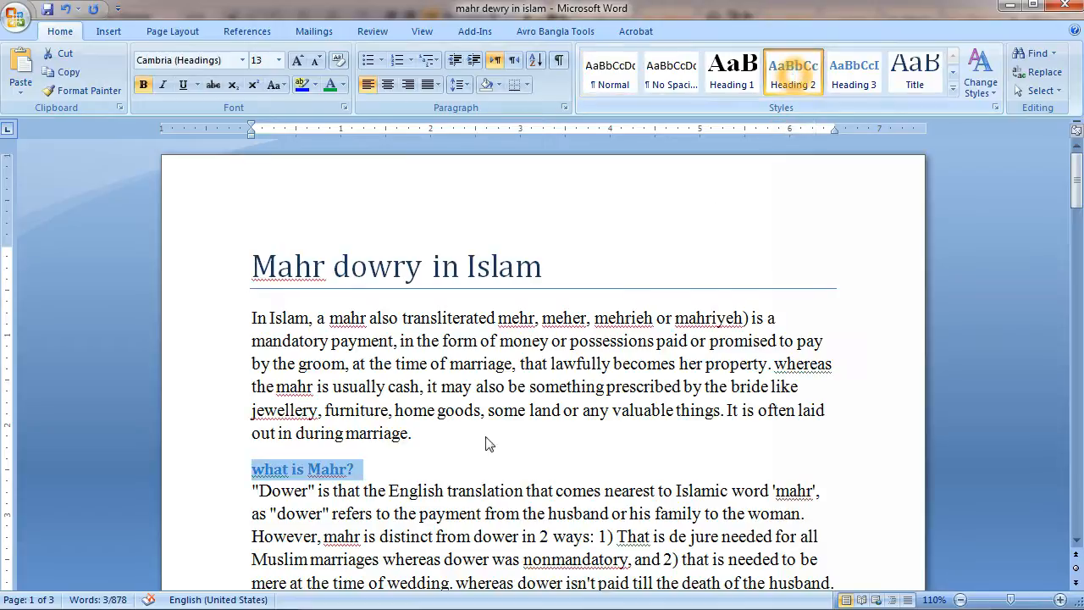
Apply the Heading 2 style to the "history of Mahr" line.
{"action": "scroll", "coordinate": [410, 520], "scroll_direction": "down", "scroll_amount": 2}
{"action": "scroll", "coordinate": [410, 520], "scroll_direction": "down", "scroll_amount": 3}
{"action": "left_click", "coordinate": [263, 373]}
{"action": "left_click_drag", "start_coordinate": [254, 370], "coordinate": [363, 370]}
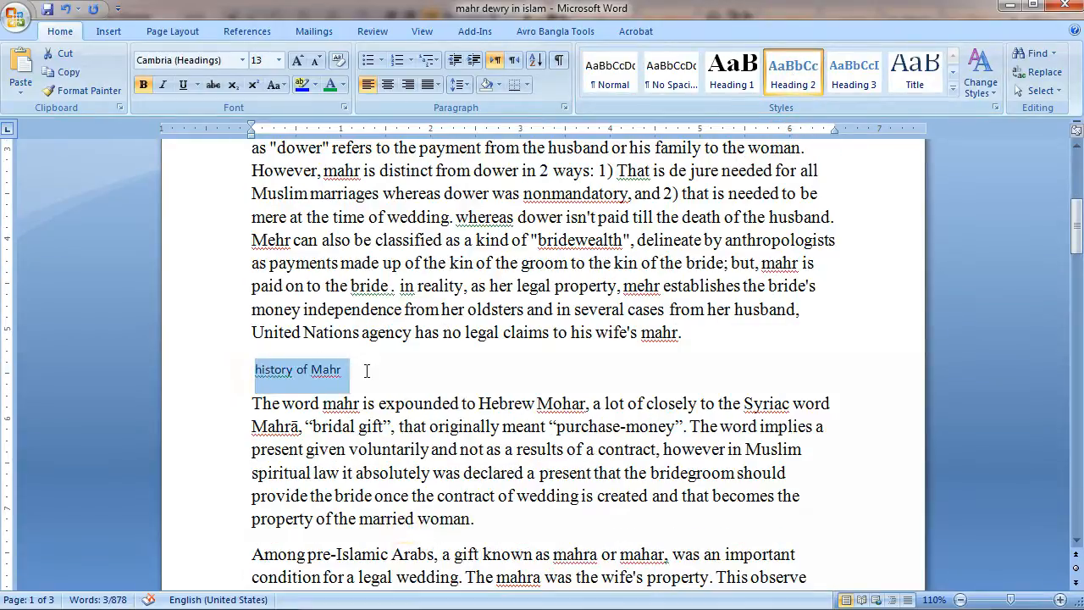
{"action": "left_click", "coordinate": [737, 80]}
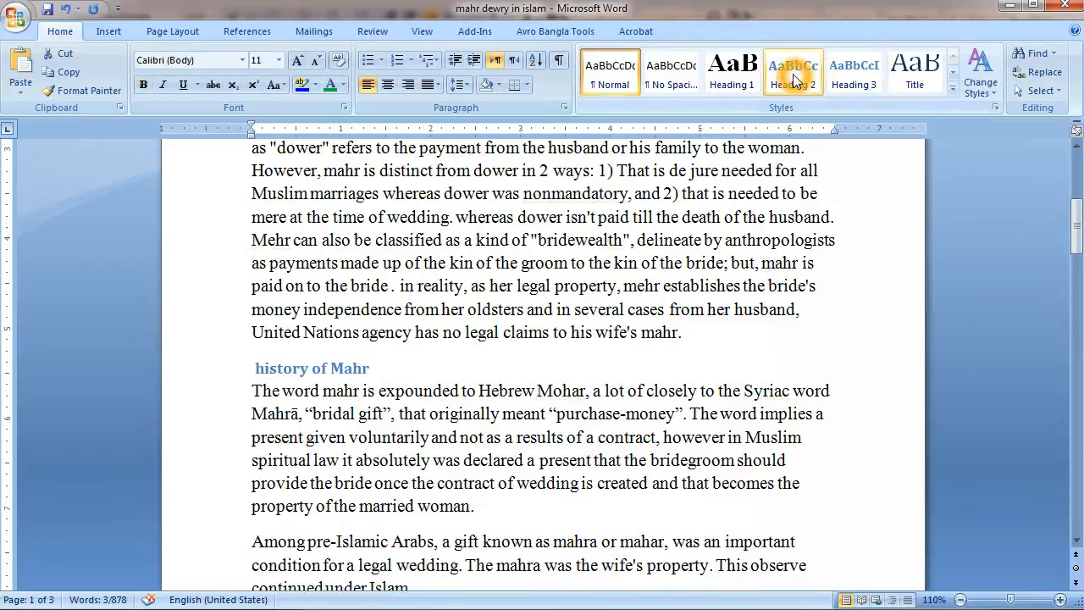
{"action": "left_click", "coordinate": [742, 83]}
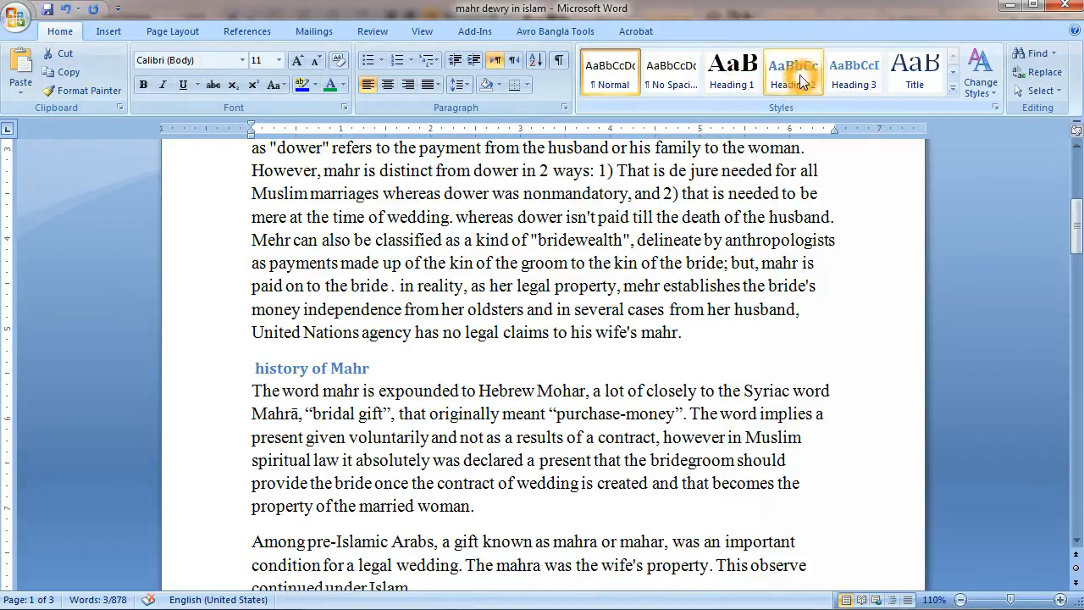
{"action": "left_click", "coordinate": [800, 80]}
{"action": "scroll", "coordinate": [492, 381], "scroll_direction": "up", "scroll_amount": 2}
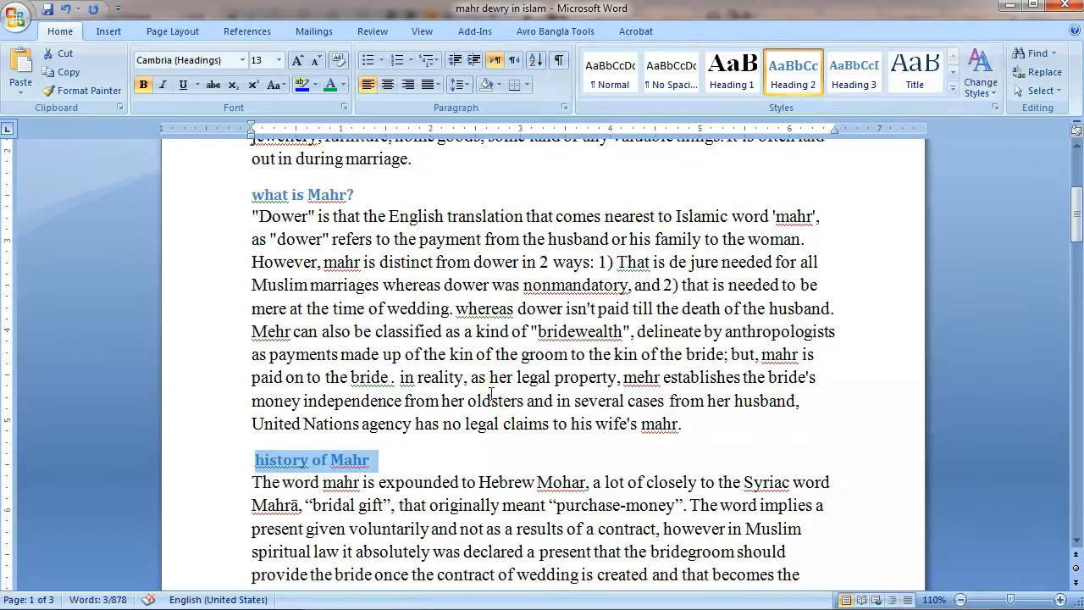
Clear all formatting from the "history of Mahr" heading.
{"action": "left_click", "coordinate": [953, 74]}
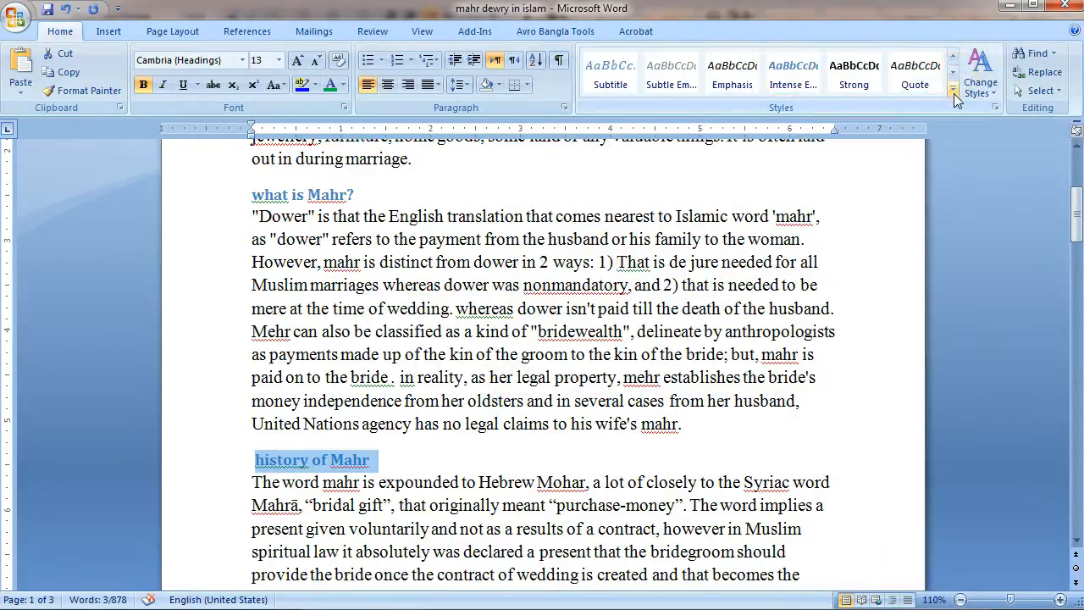
{"action": "left_click", "coordinate": [954, 91]}
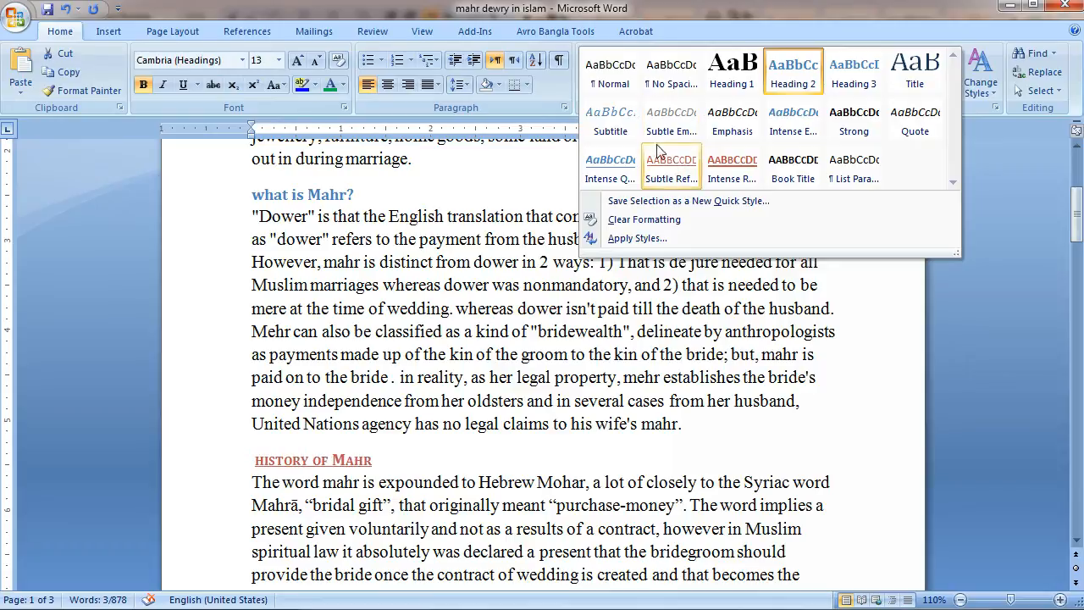
{"action": "left_click", "coordinate": [650, 221]}
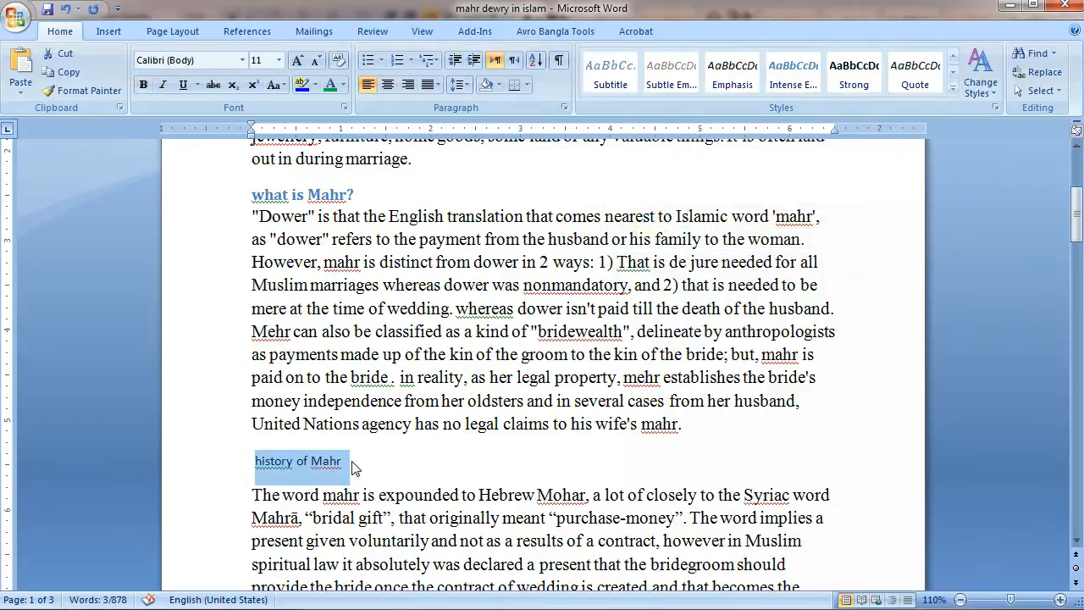
Reapply the Heading 2 style to the "history of Mahr" line.
{"action": "left_click", "coordinate": [257, 462]}
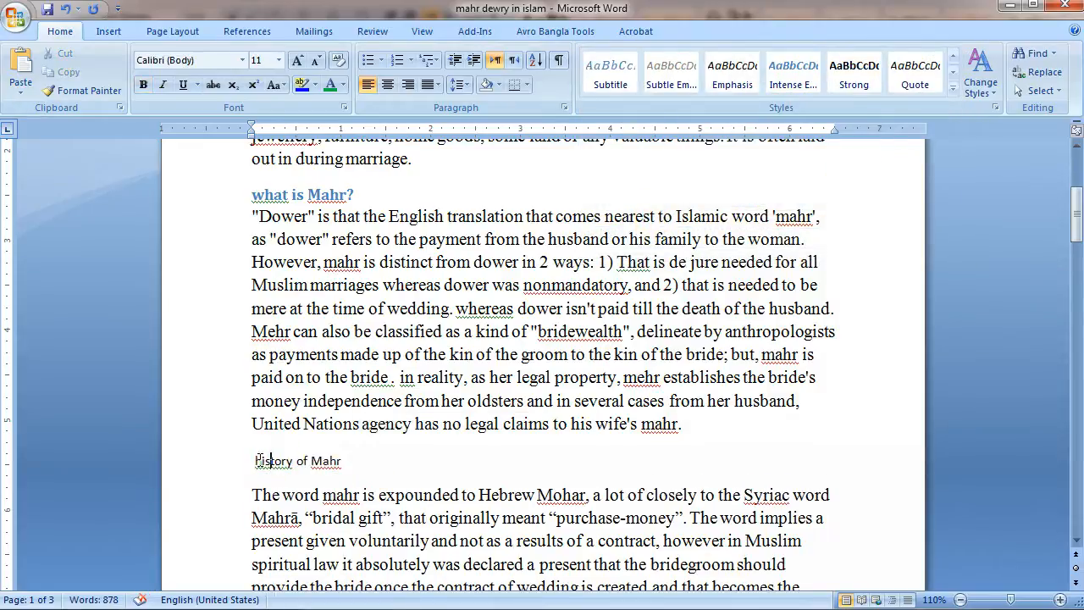
{"action": "left_click_drag", "start_coordinate": [257, 461], "coordinate": [363, 466]}
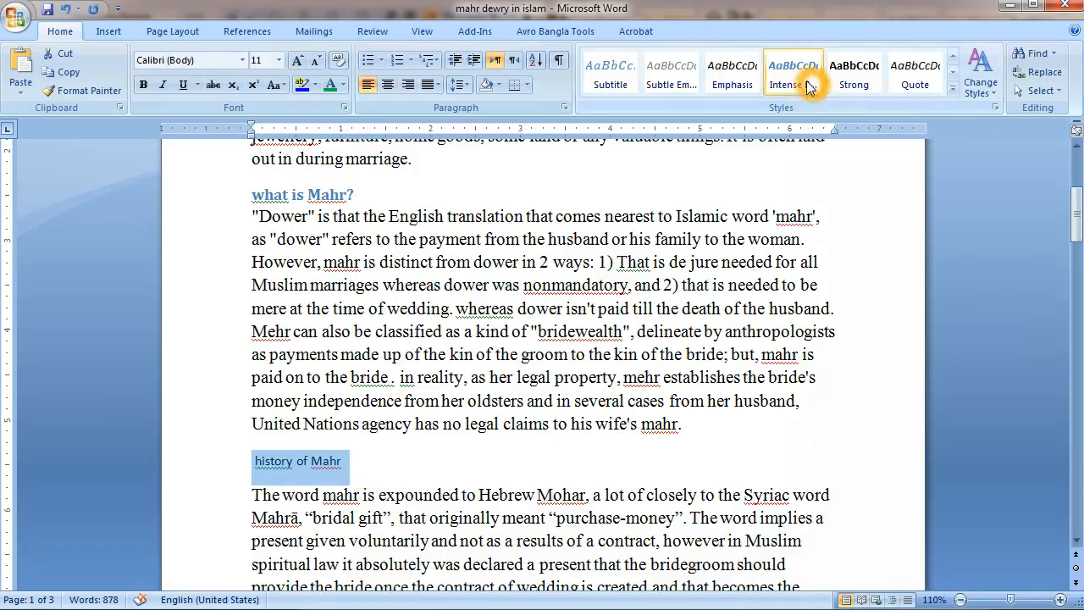
{"action": "left_click", "coordinate": [954, 83]}
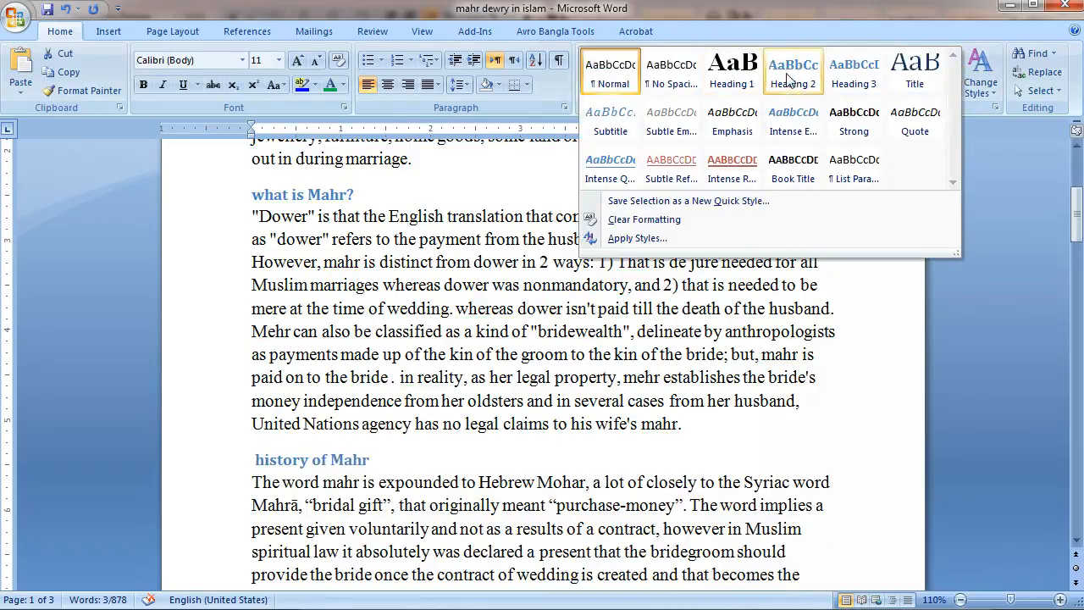
{"action": "left_click", "coordinate": [789, 78]}
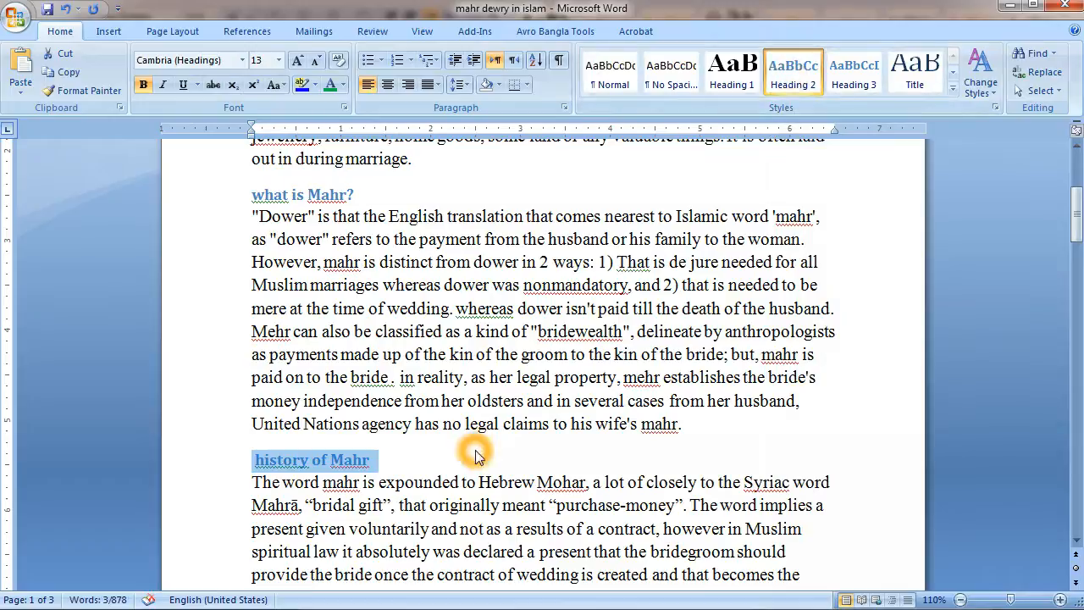
Change the document's style set to the one with a centered white title on a red banner, boxed headings and italic body text.
{"action": "scroll", "coordinate": [476, 451], "scroll_direction": "up", "scroll_amount": 4}
{"action": "left_click", "coordinate": [489, 220]}
{"action": "left_click", "coordinate": [578, 223]}
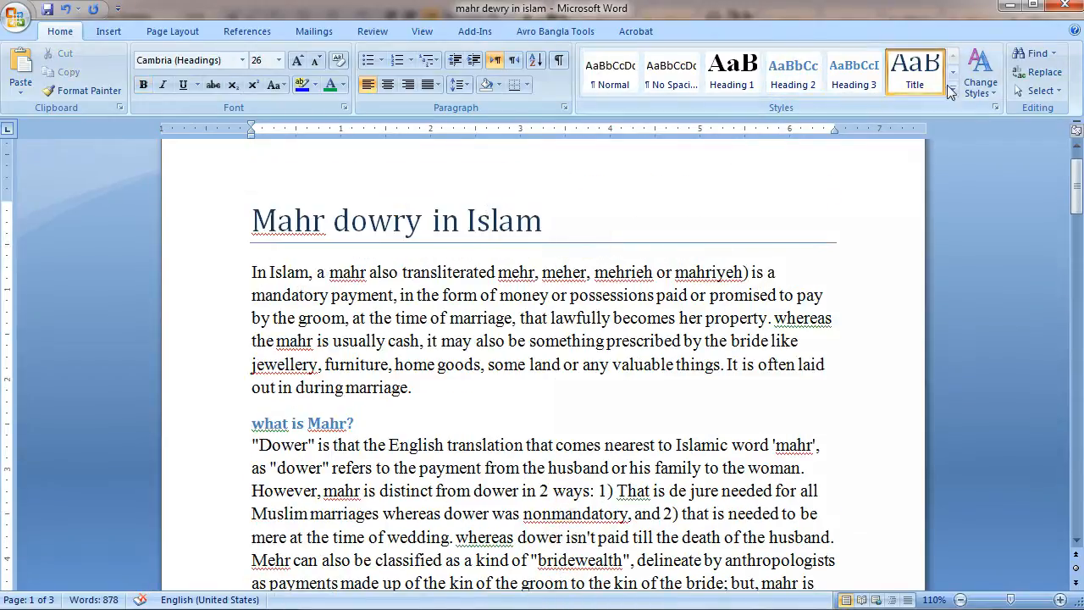
{"action": "left_click", "coordinate": [997, 94]}
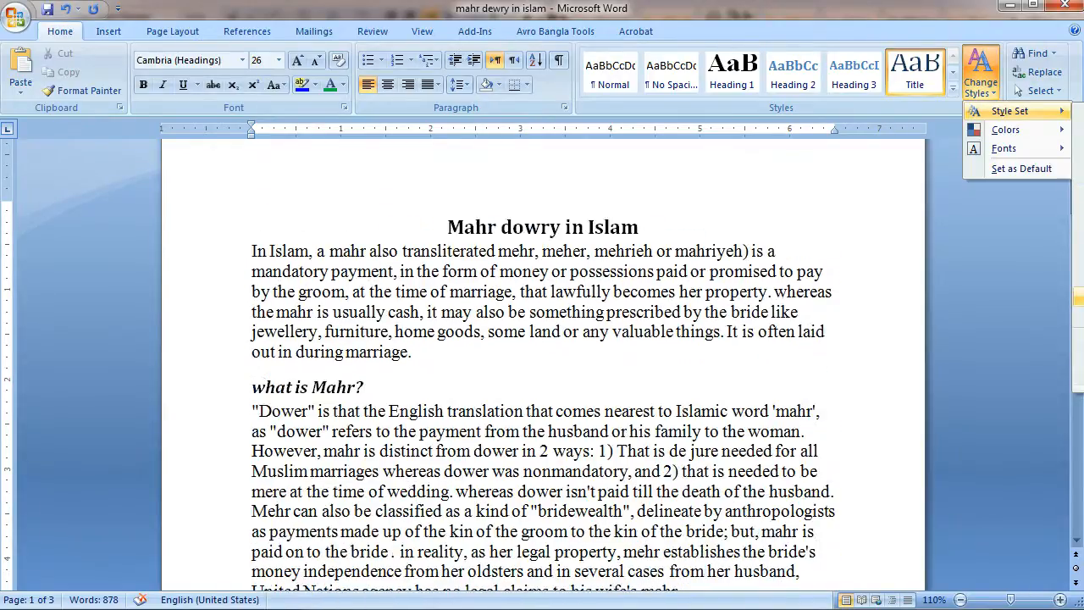
{"action": "left_click", "coordinate": [1078, 175]}
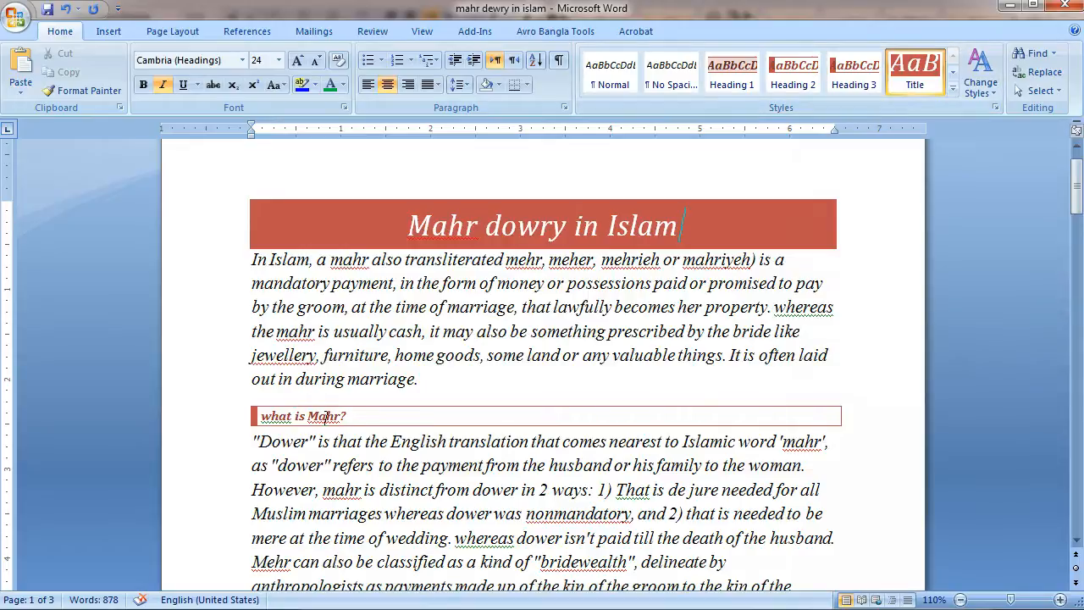
Change the color scheme of the document's styles to one with a bright blue title banner and blue headings.
{"action": "scroll", "coordinate": [303, 418], "scroll_direction": "down", "scroll_amount": 3}
{"action": "scroll", "coordinate": [350, 508], "scroll_direction": "up", "scroll_amount": 2}
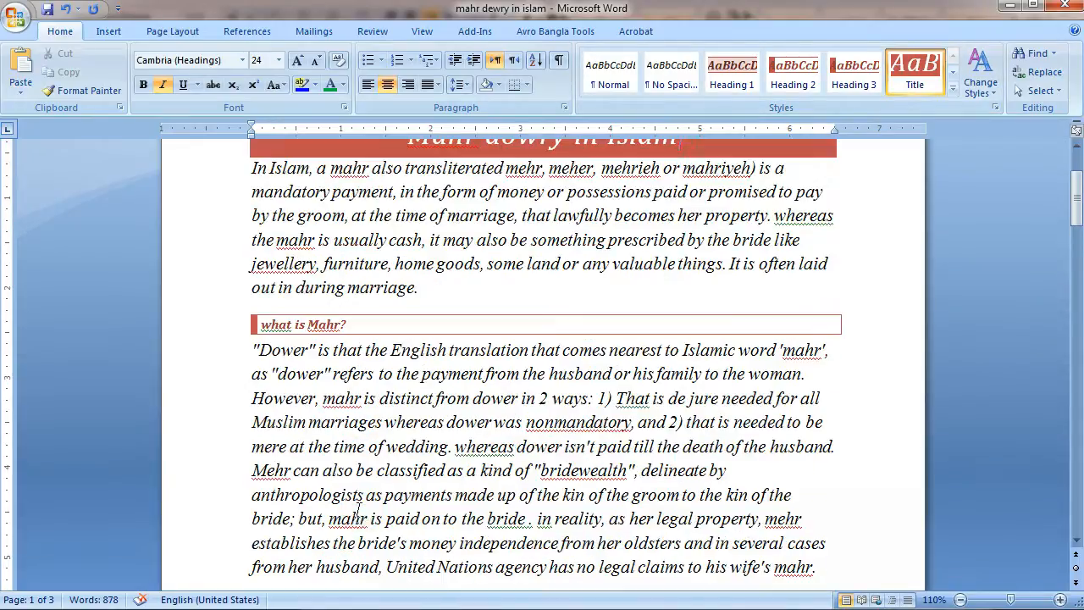
{"action": "scroll", "coordinate": [383, 458], "scroll_direction": "up", "scroll_amount": 1}
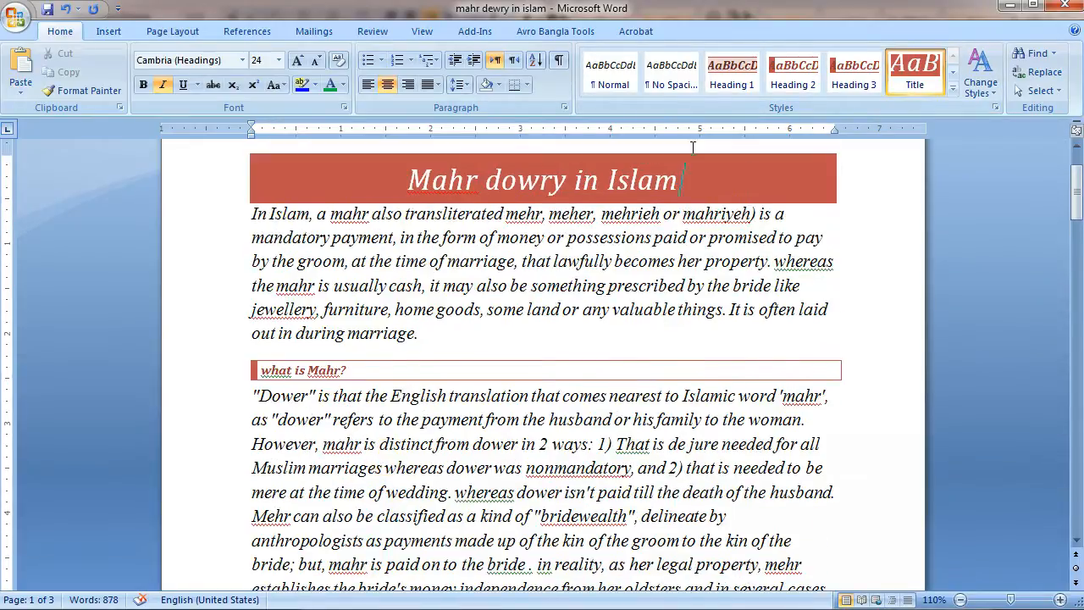
{"action": "left_click", "coordinate": [980, 74]}
{"action": "mouse_move", "coordinate": [999, 132]}
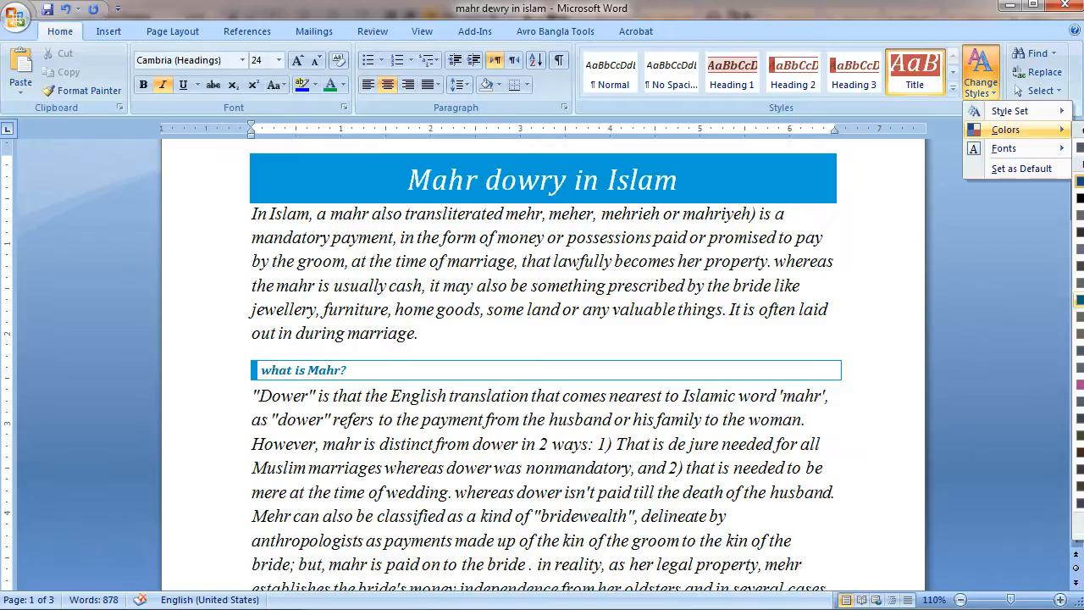
{"action": "left_click", "coordinate": [1081, 239]}
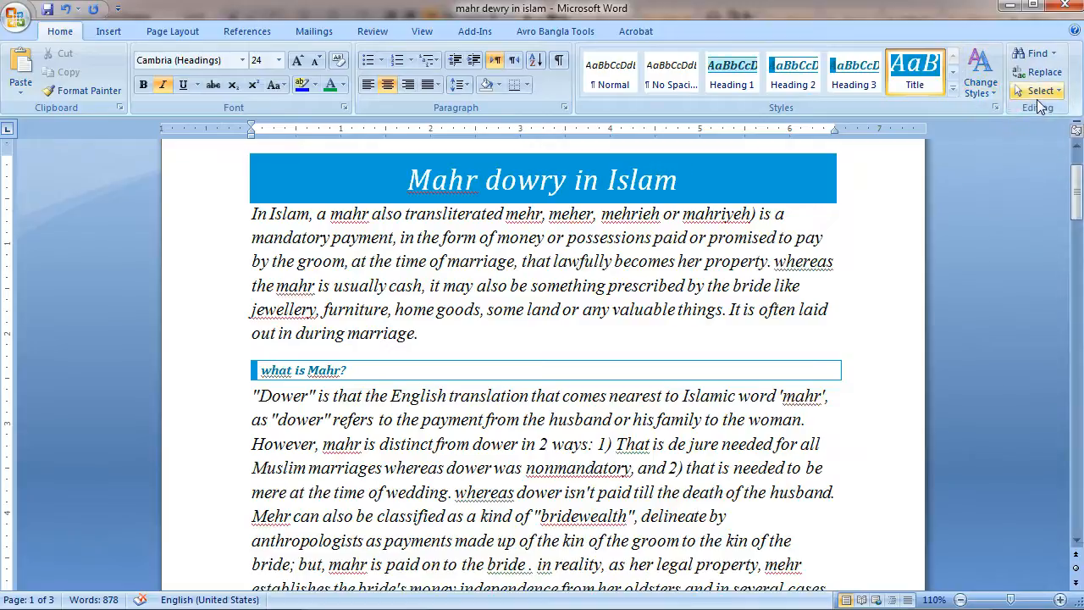
Change the fonts of the document's styles to the set that uses Freestyle Script for headings.
{"action": "left_click", "coordinate": [981, 85]}
{"action": "mouse_move", "coordinate": [1002, 151]}
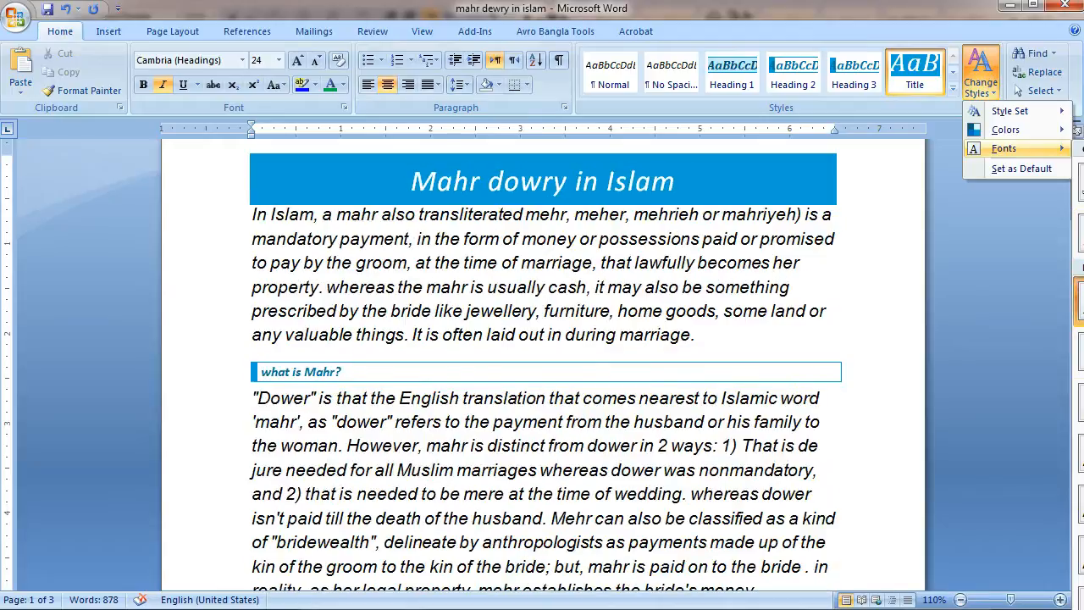
{"action": "left_click", "coordinate": [1081, 234]}
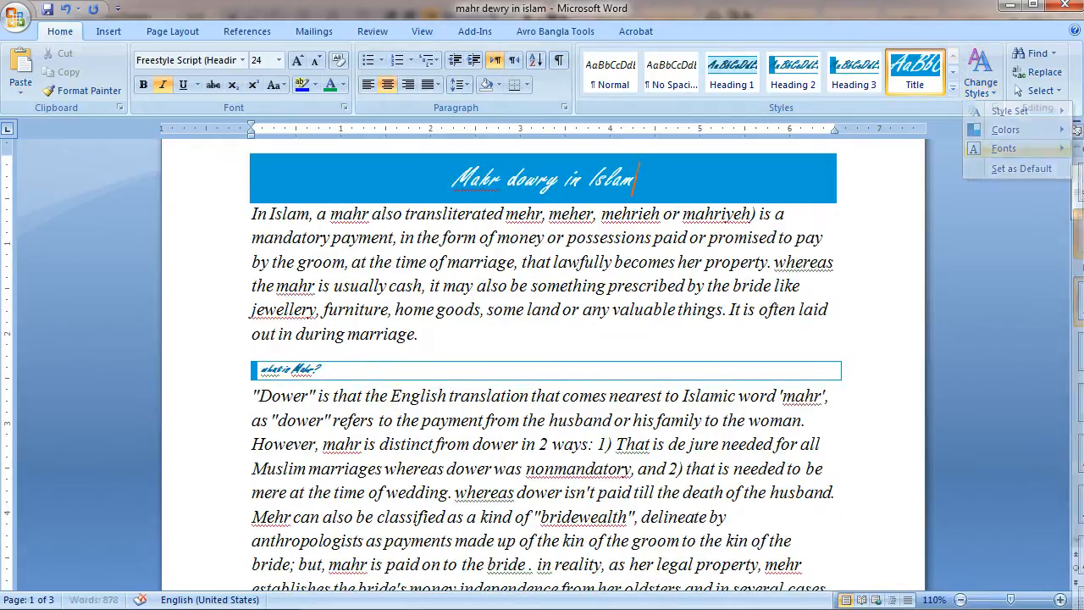
{"action": "scroll", "coordinate": [549, 251], "scroll_direction": "up", "scroll_amount": 2}
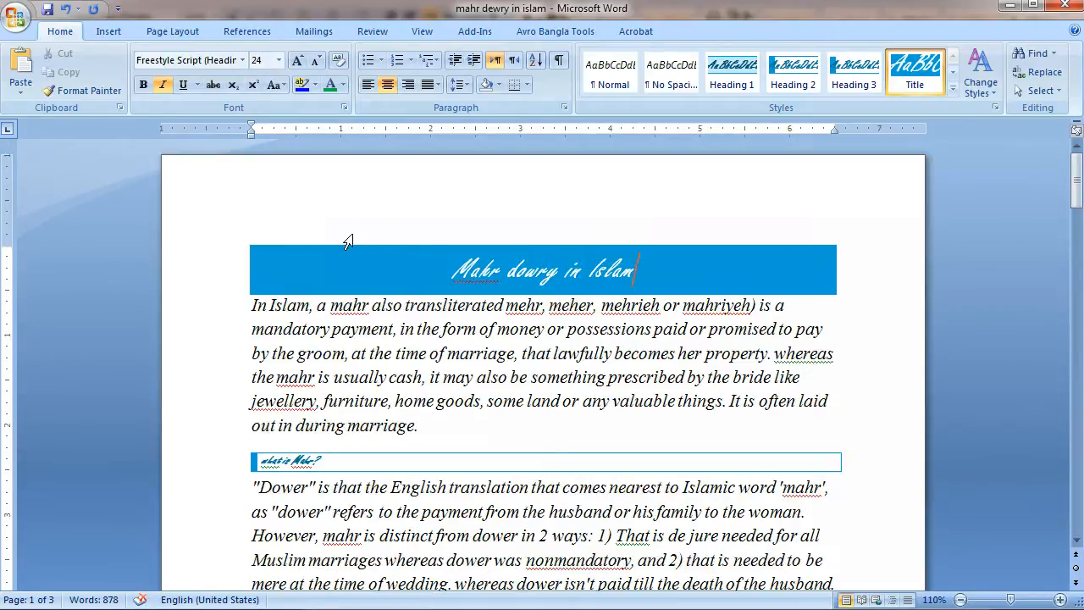
{"action": "left_click", "coordinate": [423, 266]}
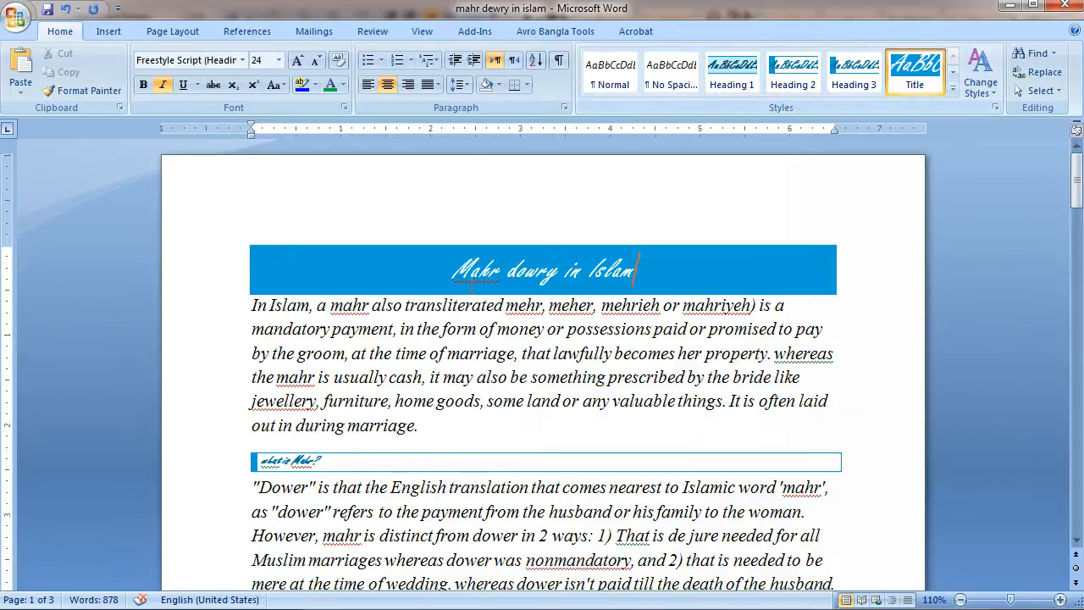
Set the current style set, colors and fonts as the default.
{"action": "scroll", "coordinate": [472, 285], "scroll_direction": "down", "scroll_amount": 4}
{"action": "left_click", "coordinate": [987, 92]}
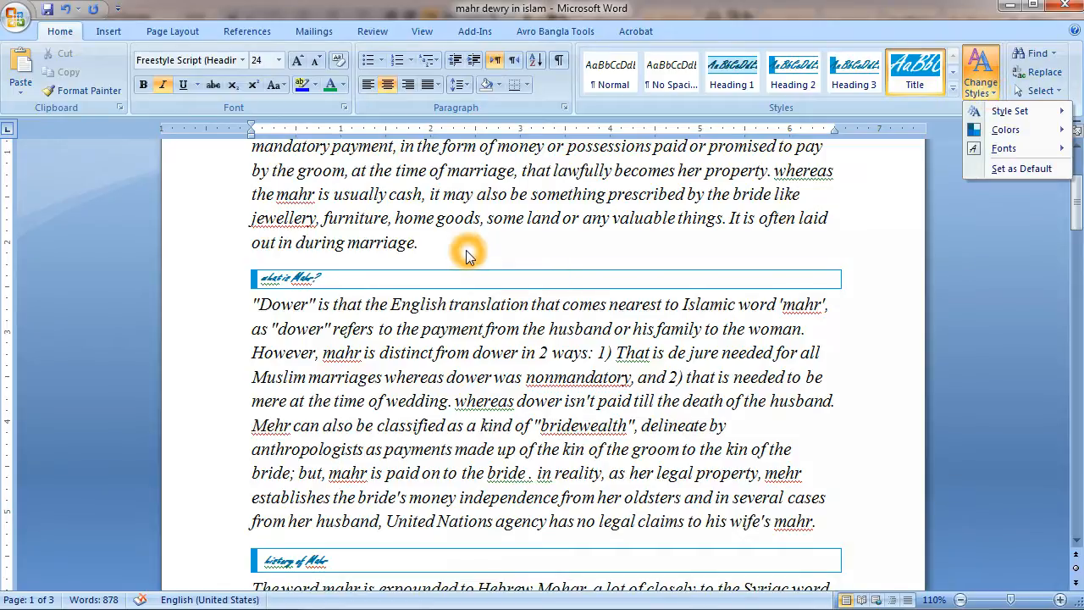
{"action": "left_click", "coordinate": [1020, 169]}
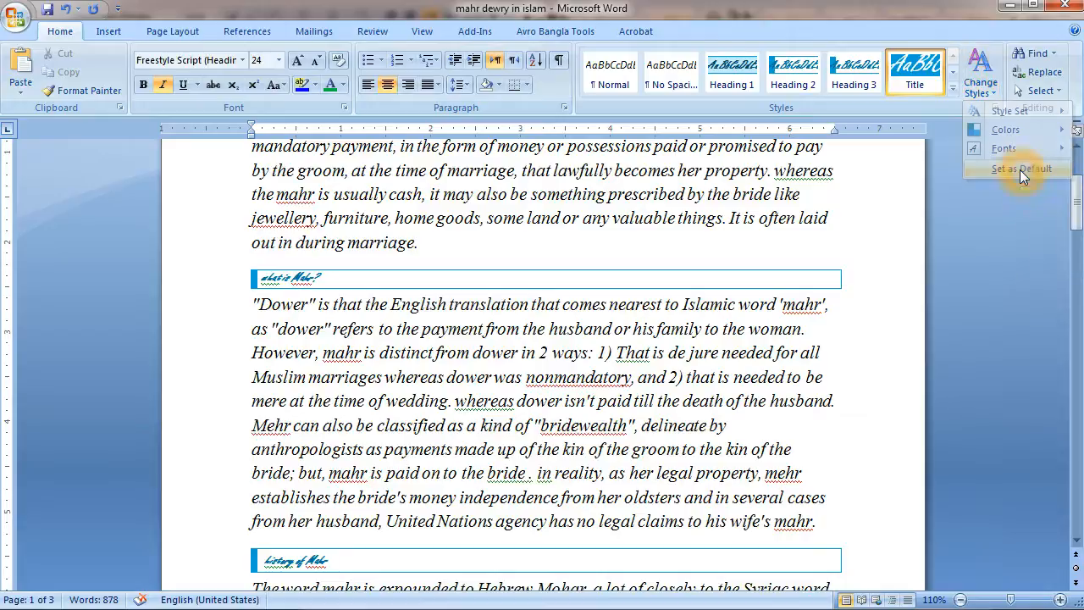
{"action": "left_click", "coordinate": [606, 273]}
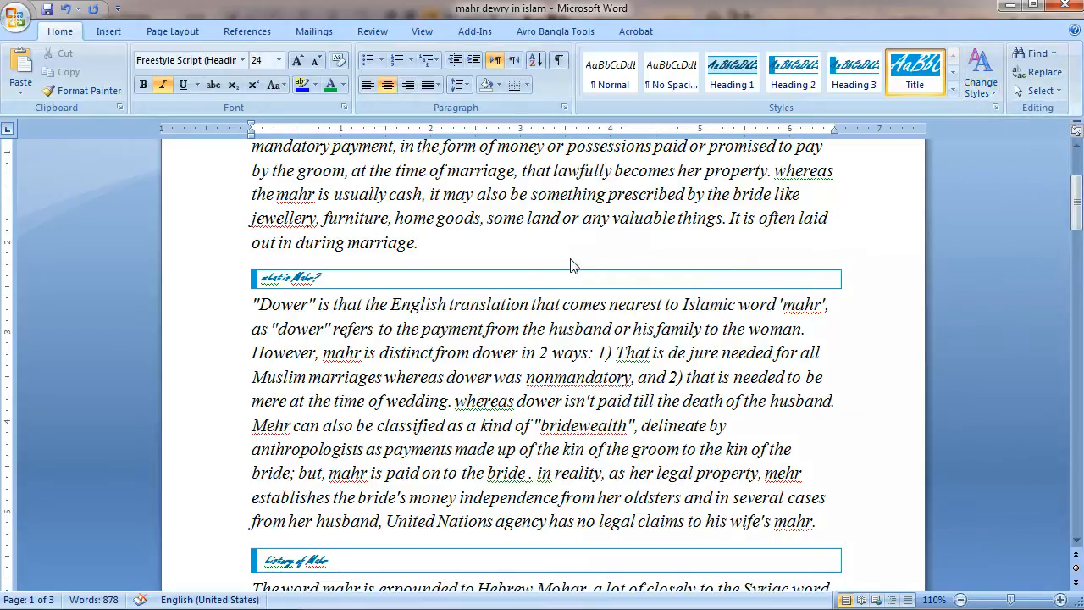
Apply the Normal style to the introduction's last line, "out in during marriage.".
{"action": "scroll", "coordinate": [532, 266], "scroll_direction": "up", "scroll_amount": 3}
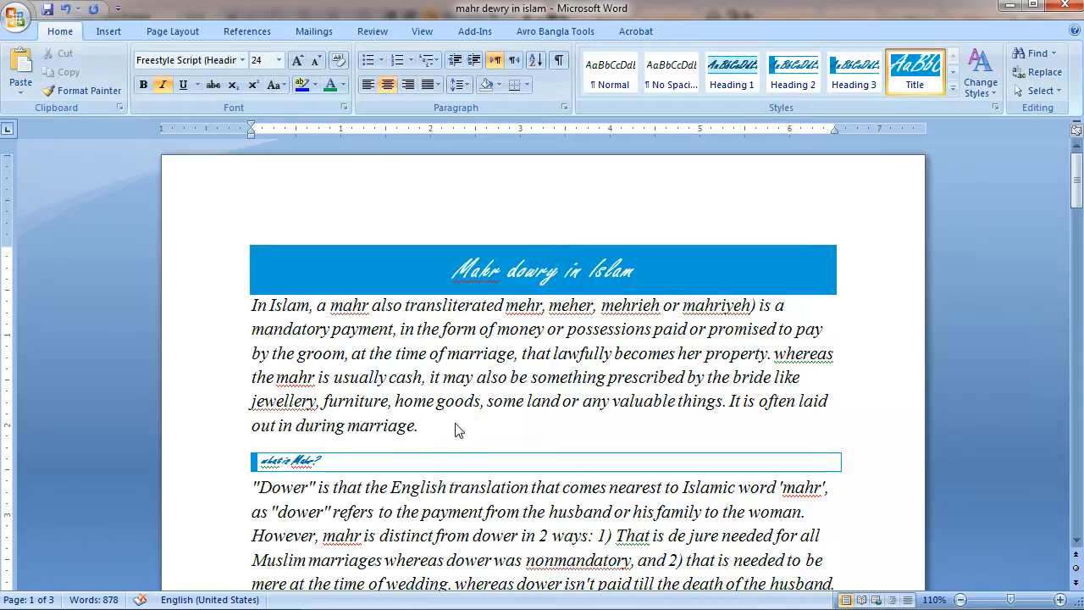
{"action": "left_click", "coordinate": [531, 450]}
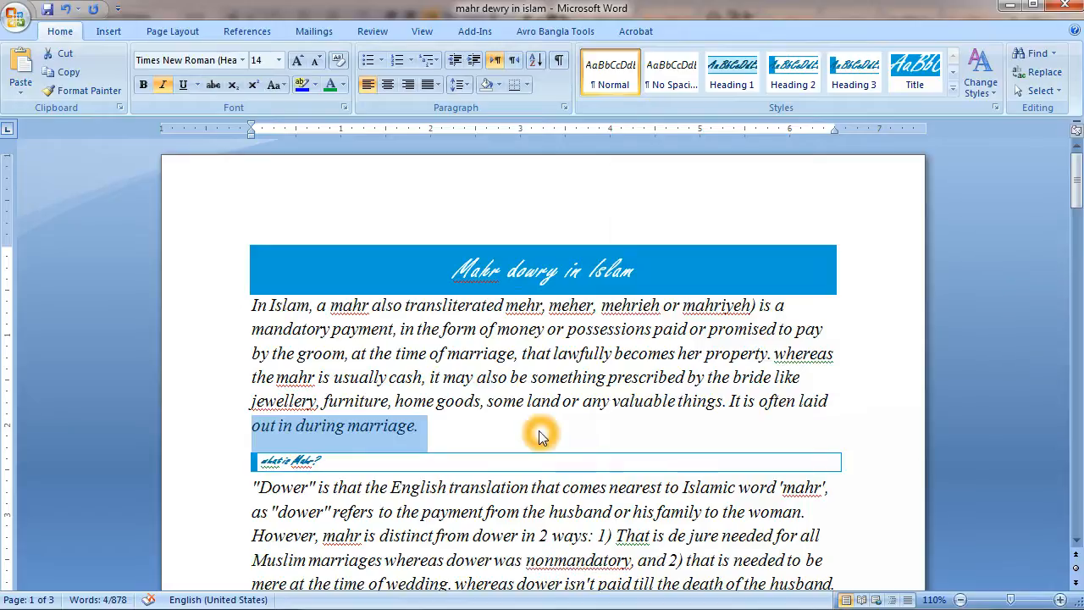
{"action": "scroll", "coordinate": [570, 313], "scroll_direction": "down", "scroll_amount": 2}
{"action": "scroll", "coordinate": [574, 310], "scroll_direction": "up", "scroll_amount": 5}
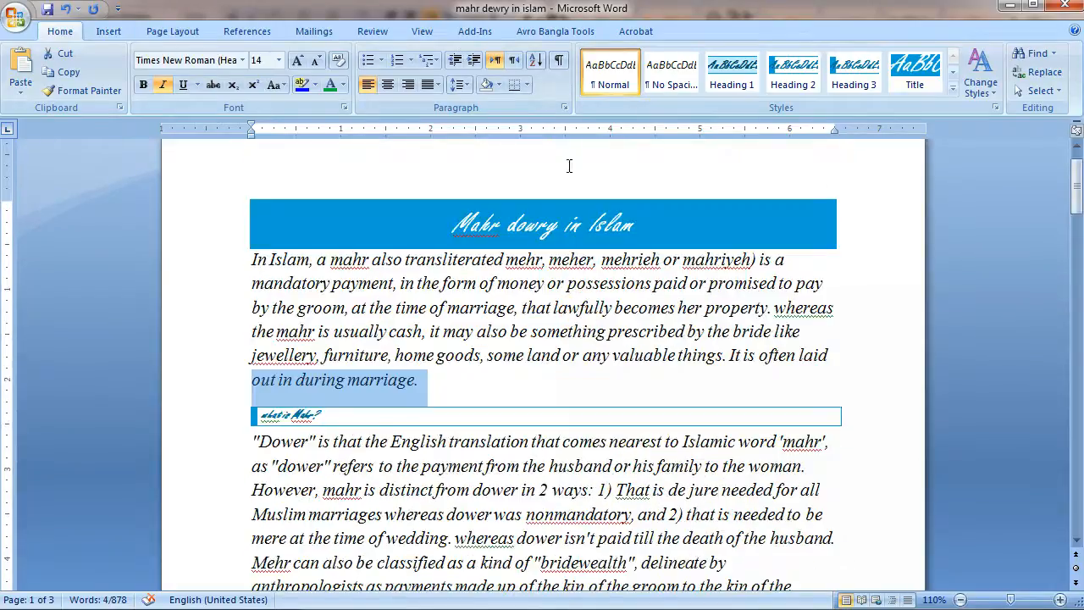
{"action": "left_click", "coordinate": [610, 72]}
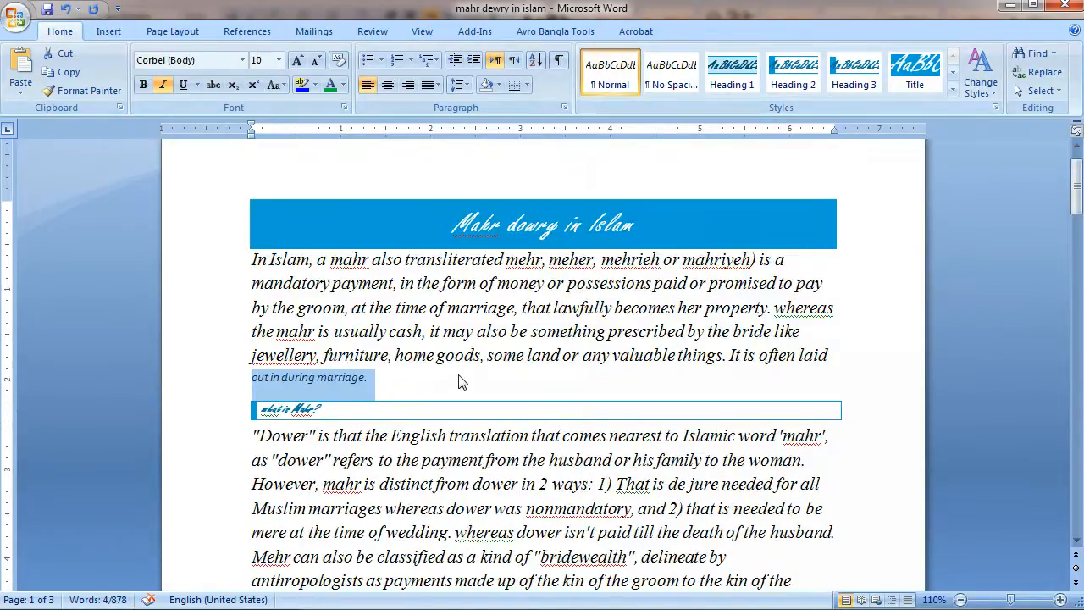
{"action": "left_click", "coordinate": [480, 435]}
{"action": "scroll", "coordinate": [487, 423], "scroll_direction": "down", "scroll_amount": 10}
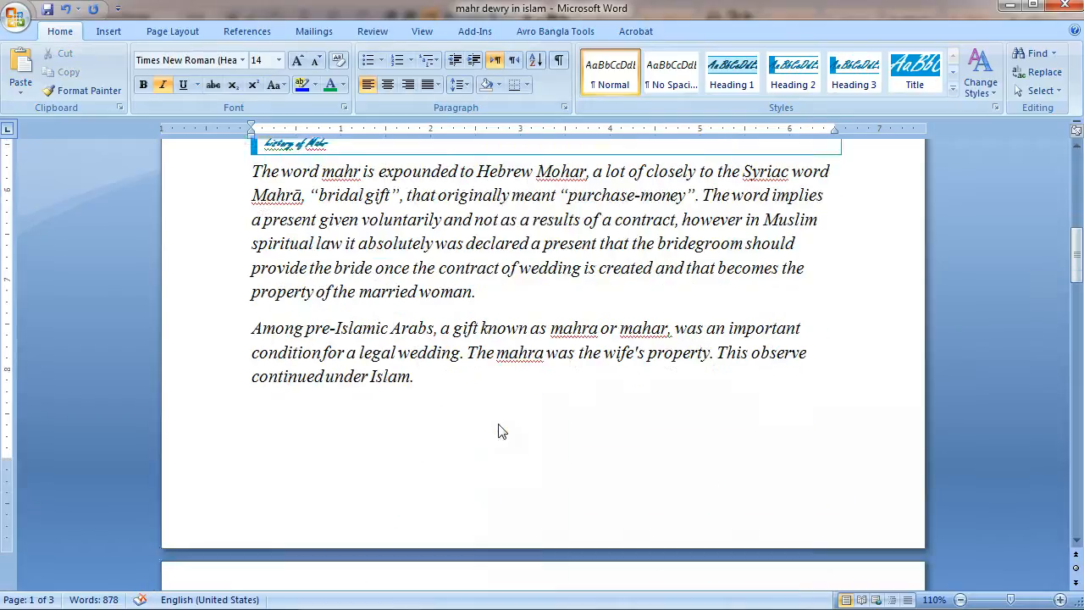
{"action": "scroll", "coordinate": [497, 424], "scroll_direction": "up", "scroll_amount": 8}
{"action": "scroll", "coordinate": [488, 421], "scroll_direction": "up", "scroll_amount": 1}
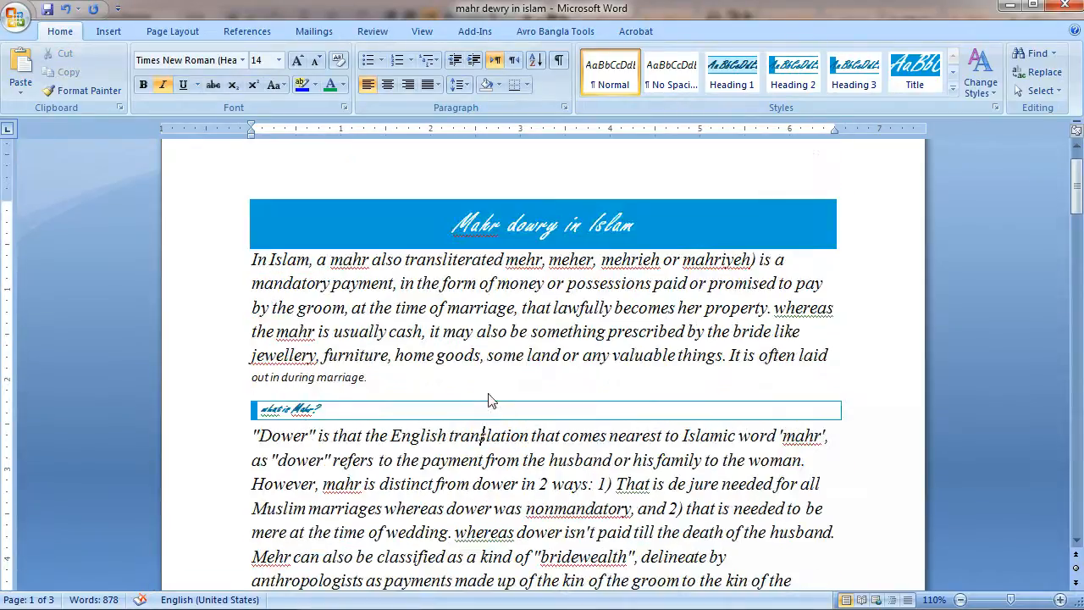